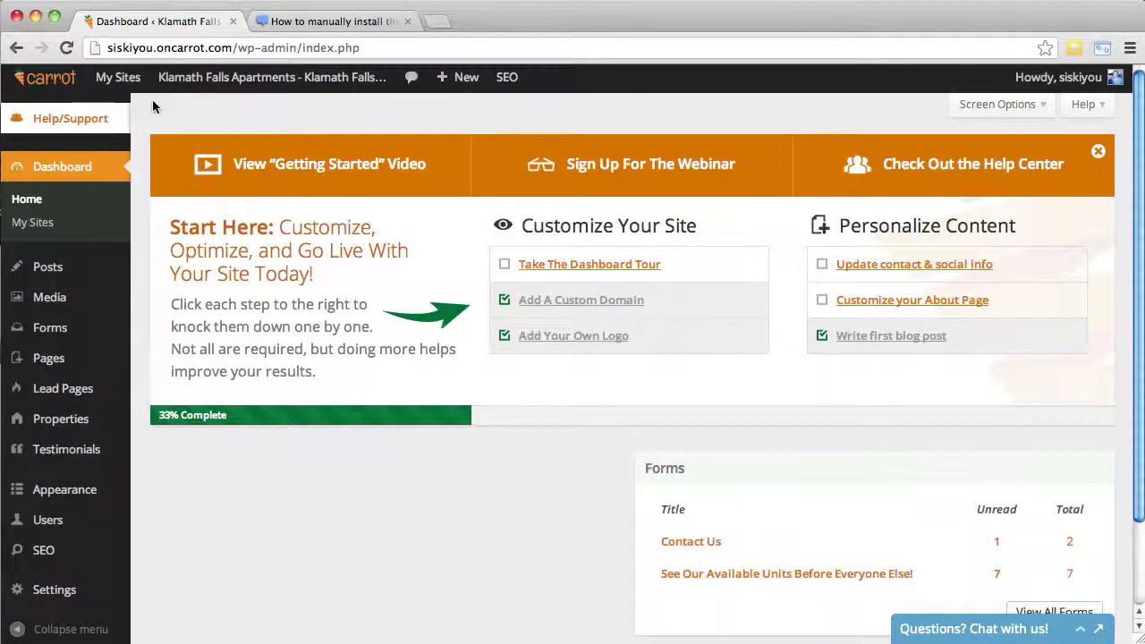
Reveal the Settings submenu in the admin sidebar of the apartments site dashboard
scroll(143, 125, "down", 1)
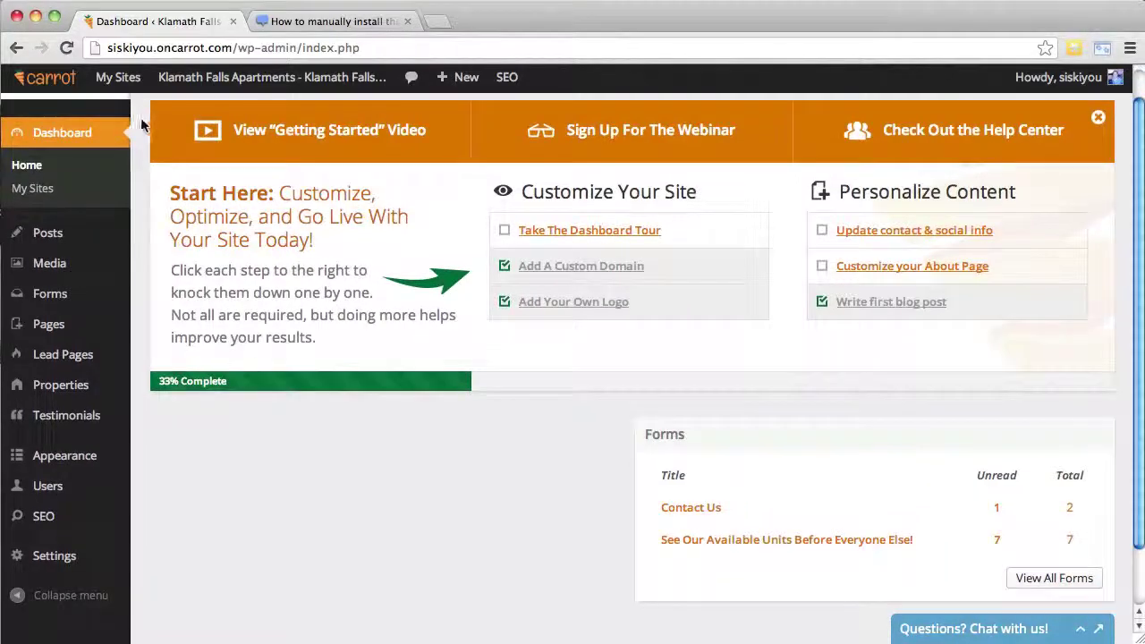
scroll(139, 121, "down", 1)
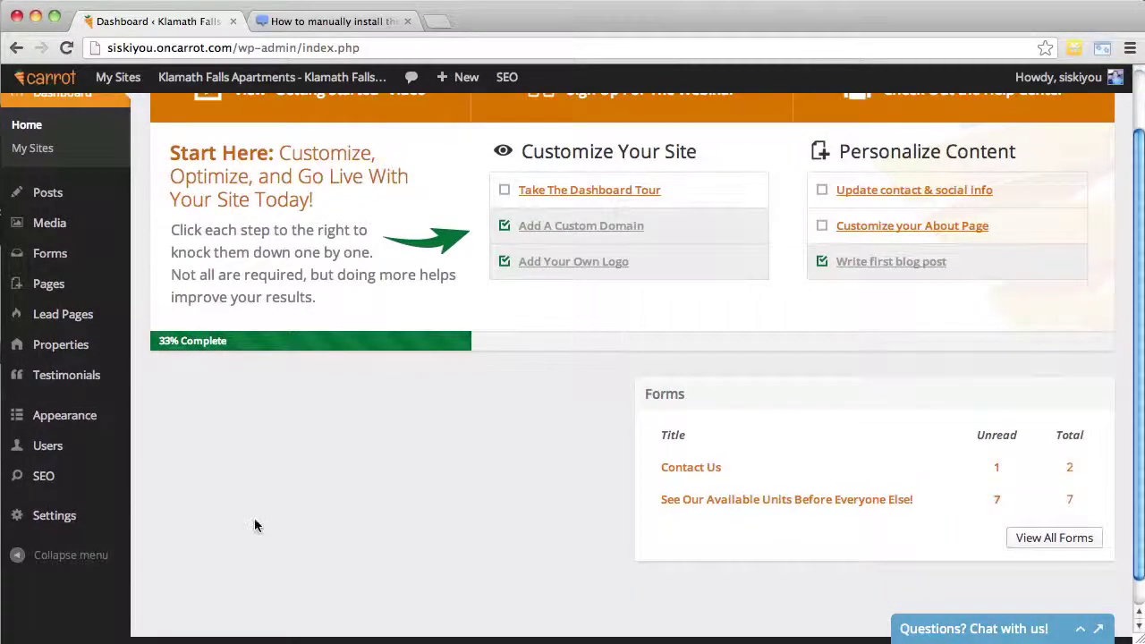
mouse_move(87, 518)
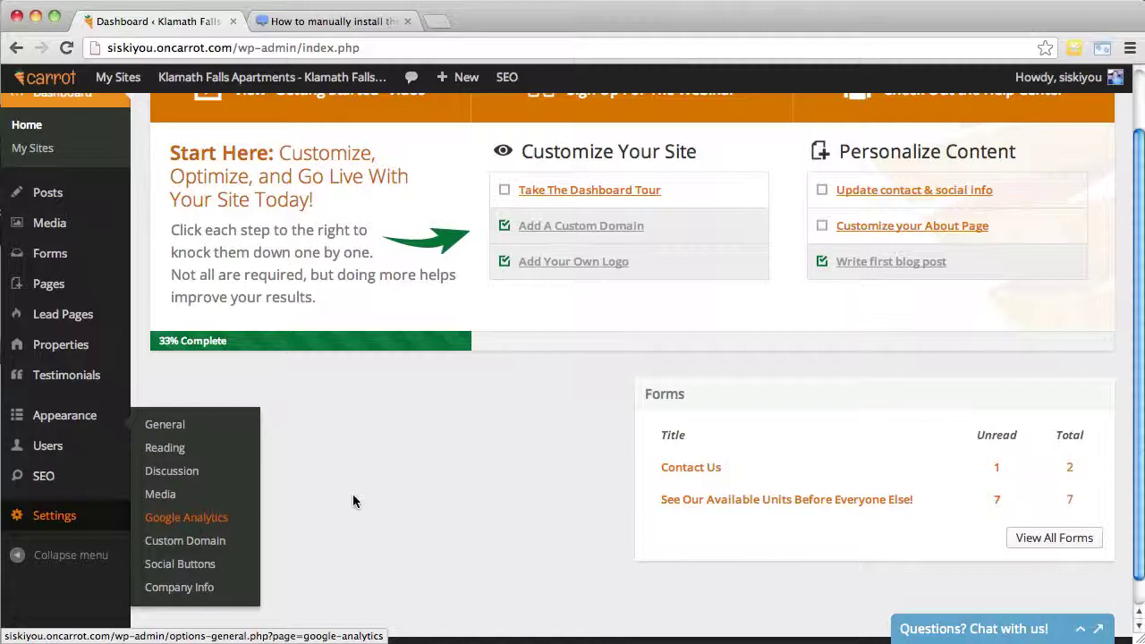
scroll(359, 501, "up", 2)
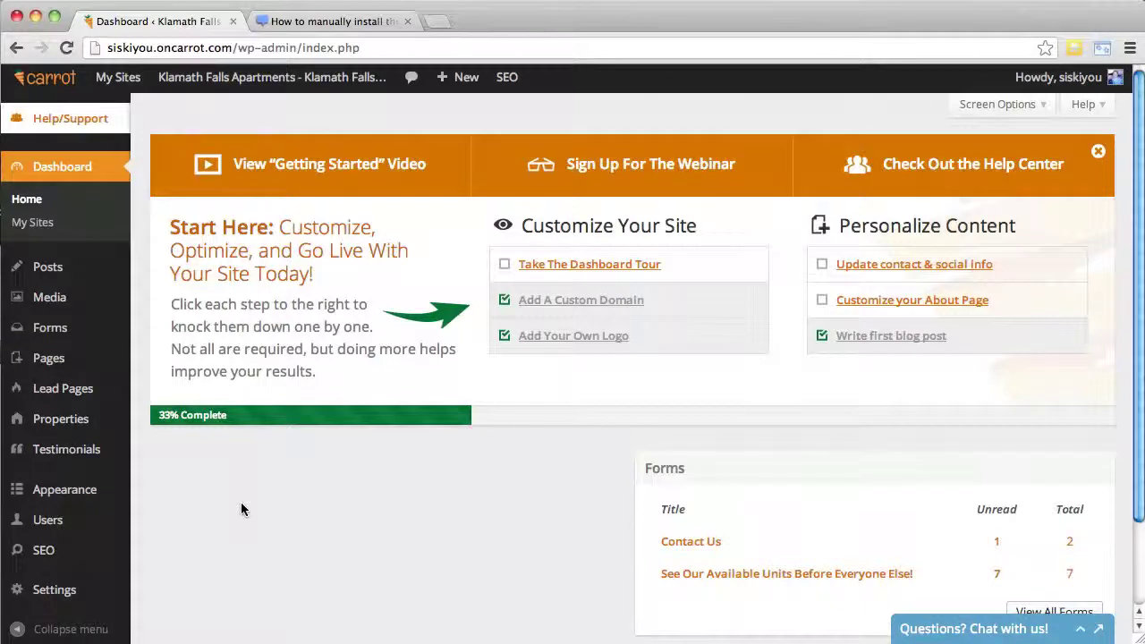
Reopen the sidebar's Settings submenu so the site settings pages list shows again
scroll(241, 506, "down", 2)
scroll(242, 506, "up", 2)
scroll(243, 515, "down", 1)
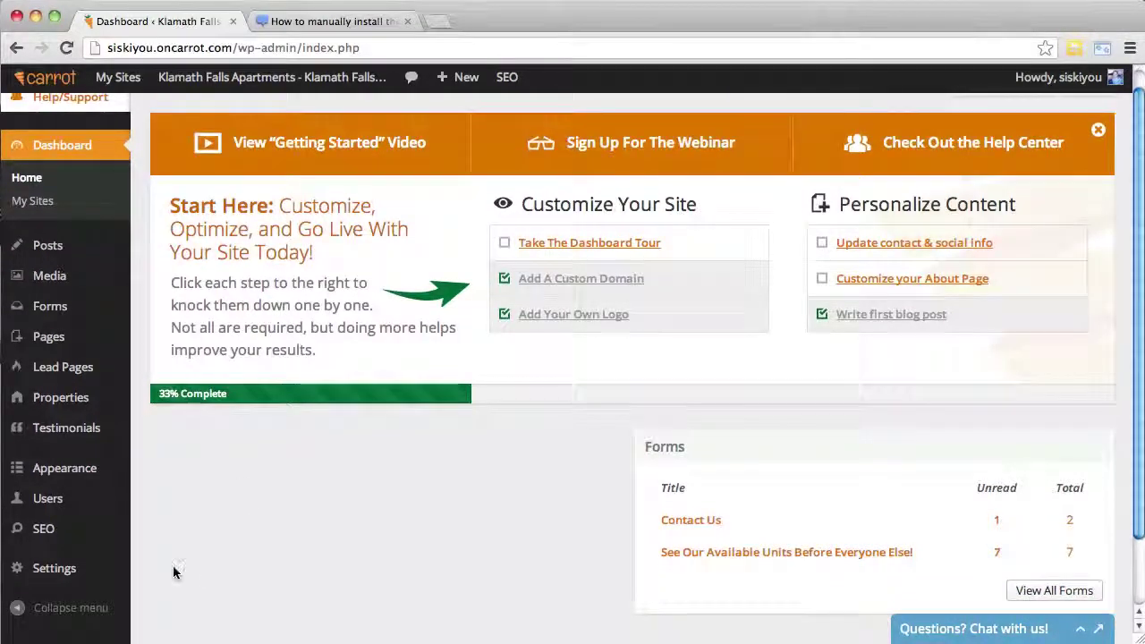
mouse_move(92, 576)
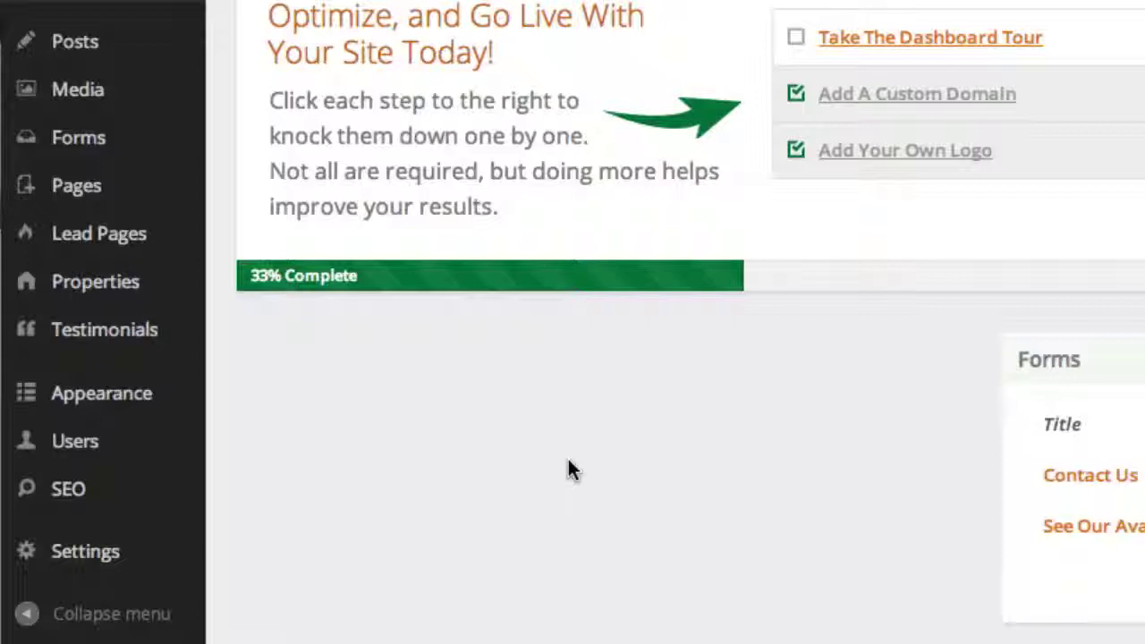
scroll(568, 459, "down", 1)
scroll(569, 462, "down", 1)
scroll(569, 463, "down", 1)
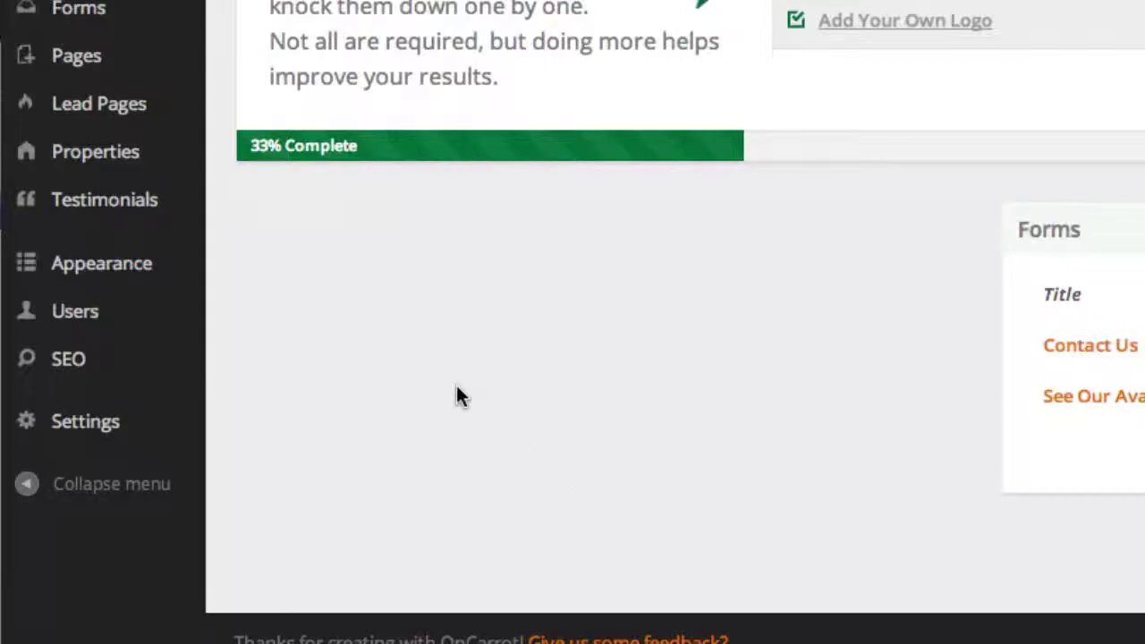
scroll(456, 397, "up", 2)
scroll(457, 396, "down", 2)
Open Settings > Company Info and scroll down to the Advanced section
mouse_move(123, 427)
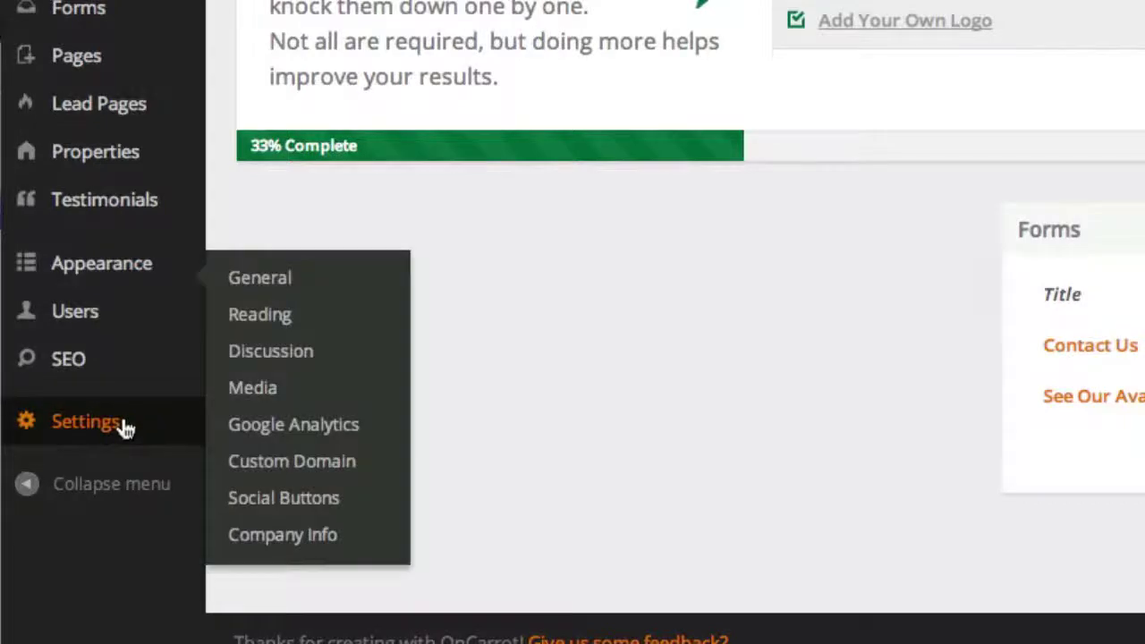
left_click(329, 541)
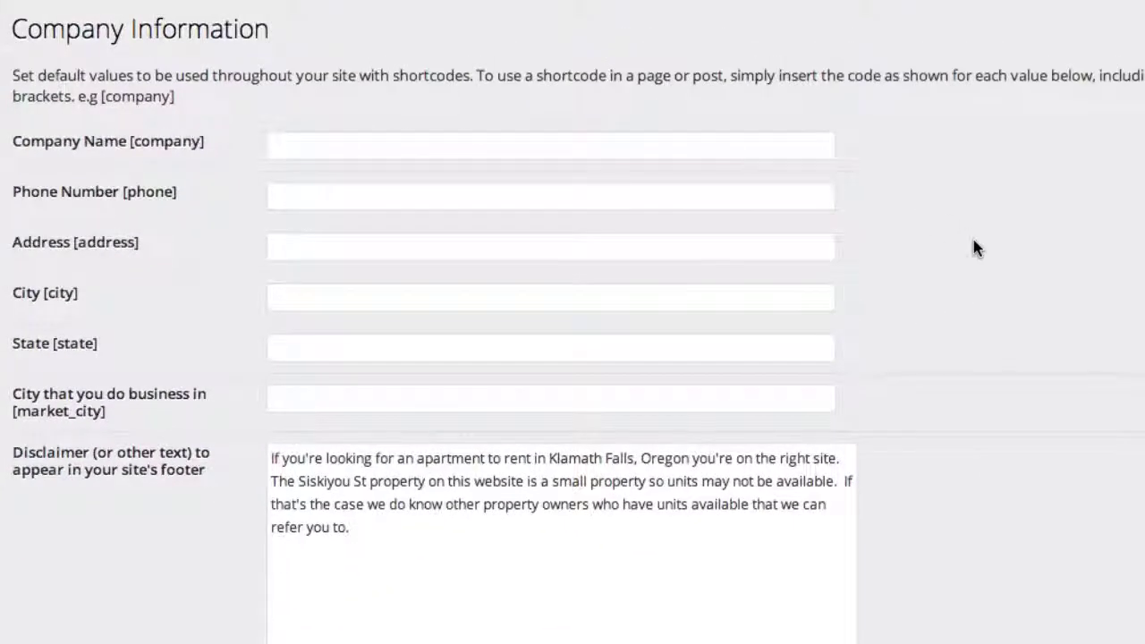
scroll(973, 240, "down", 8)
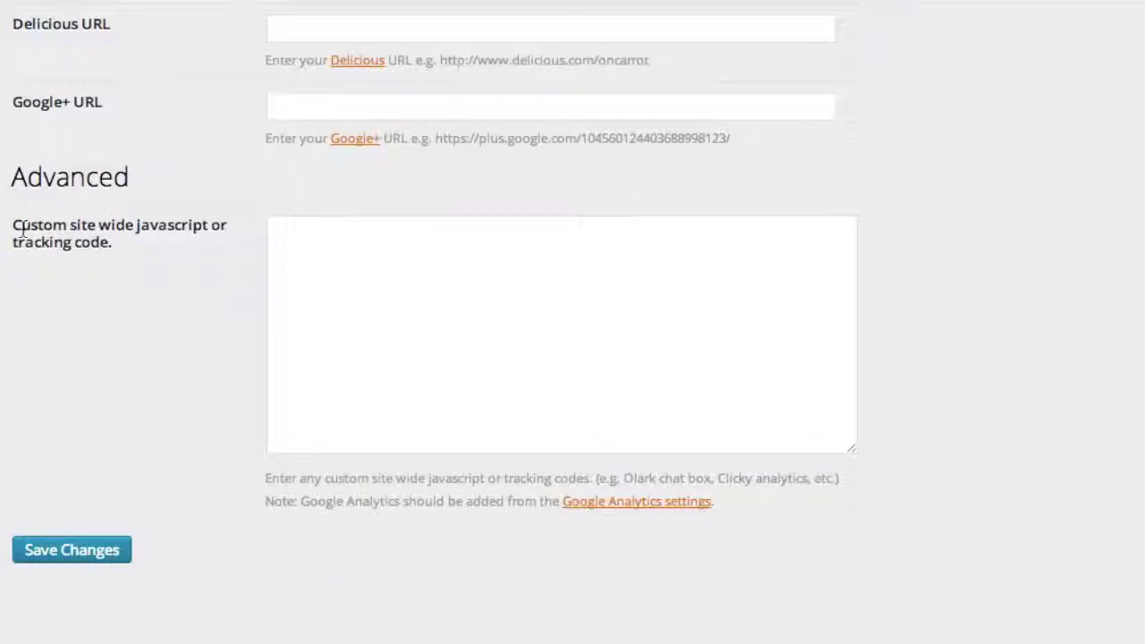
Highlight the site-wide tracking code label and Google Analytics note, leaving the empty field focused
left_click_drag(18, 227, 77, 243)
left_click(77, 249)
left_click(403, 252)
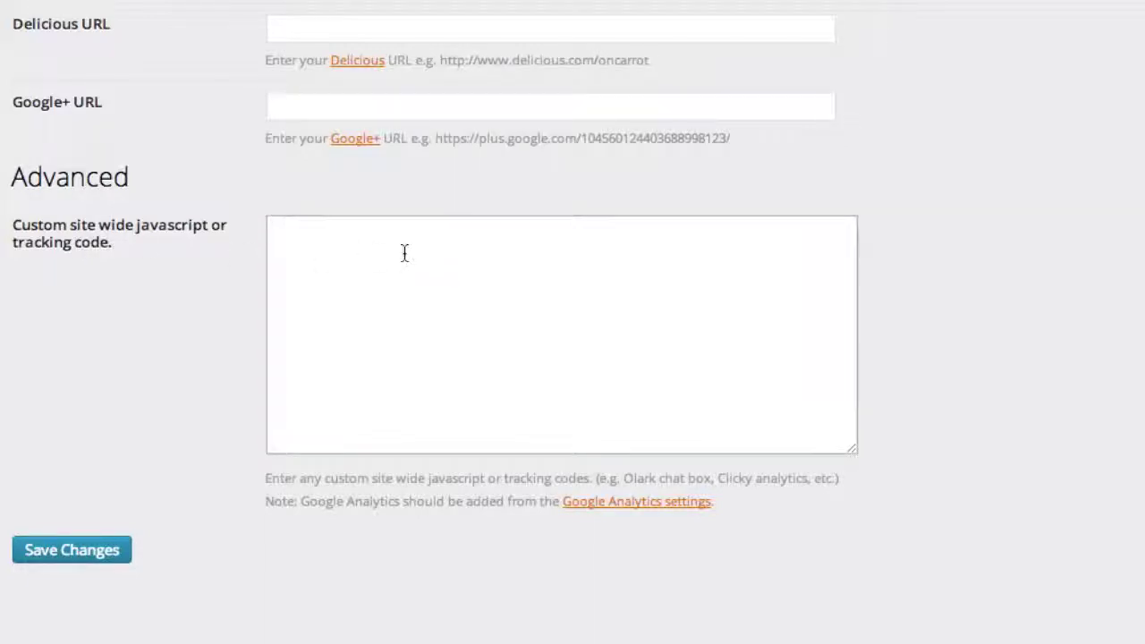
left_click_drag(357, 478, 533, 503)
left_click(533, 503)
double_click(518, 502)
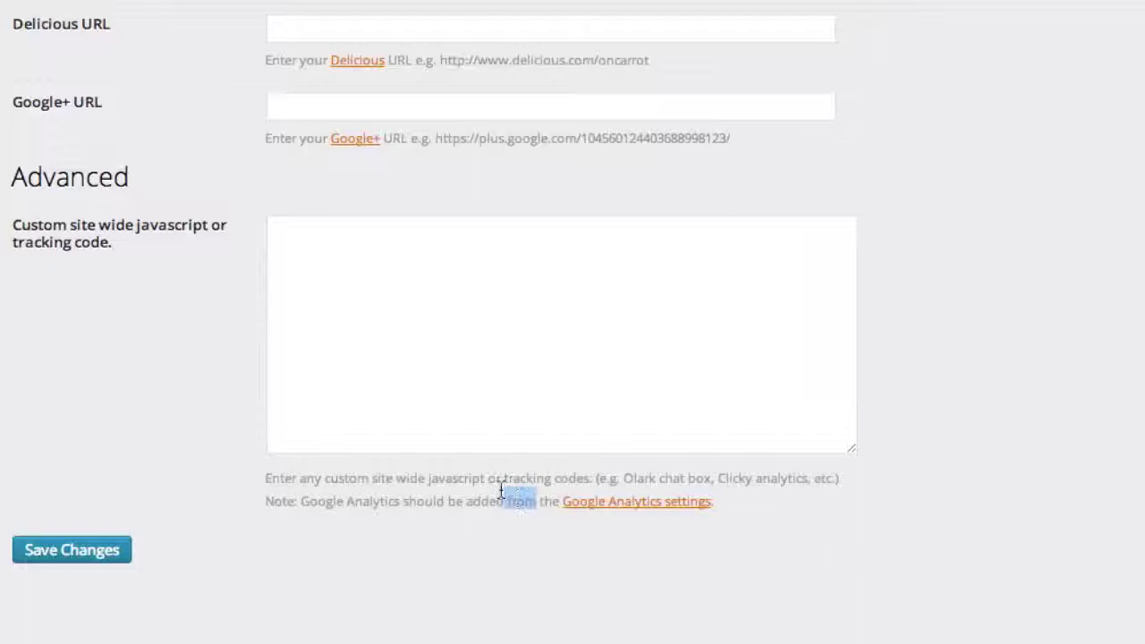
left_click(484, 478)
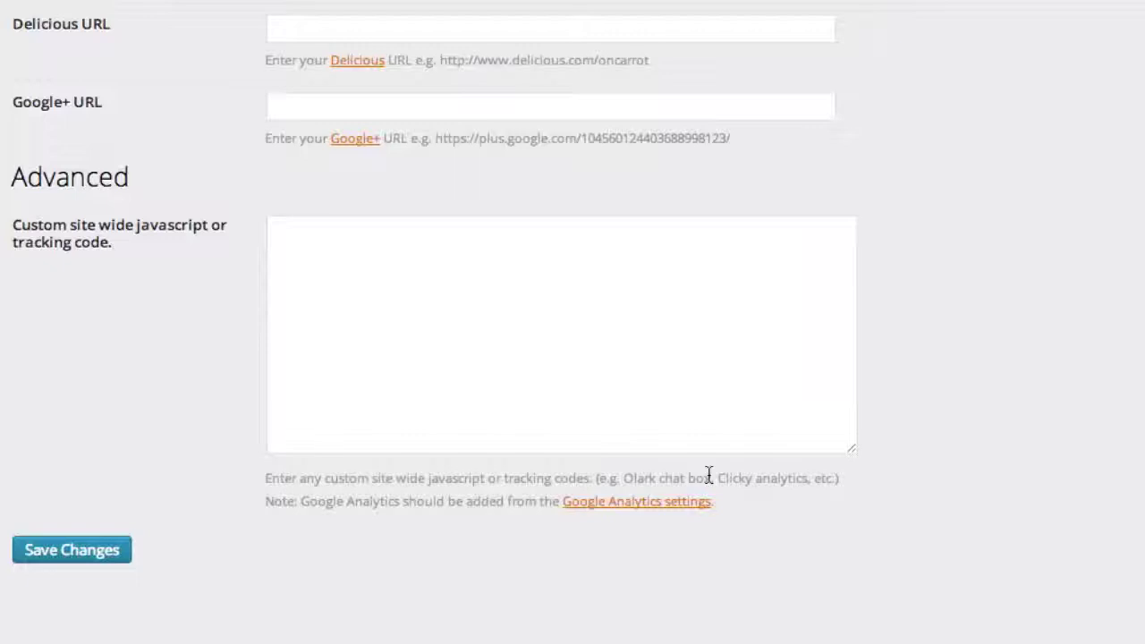
left_click(422, 242)
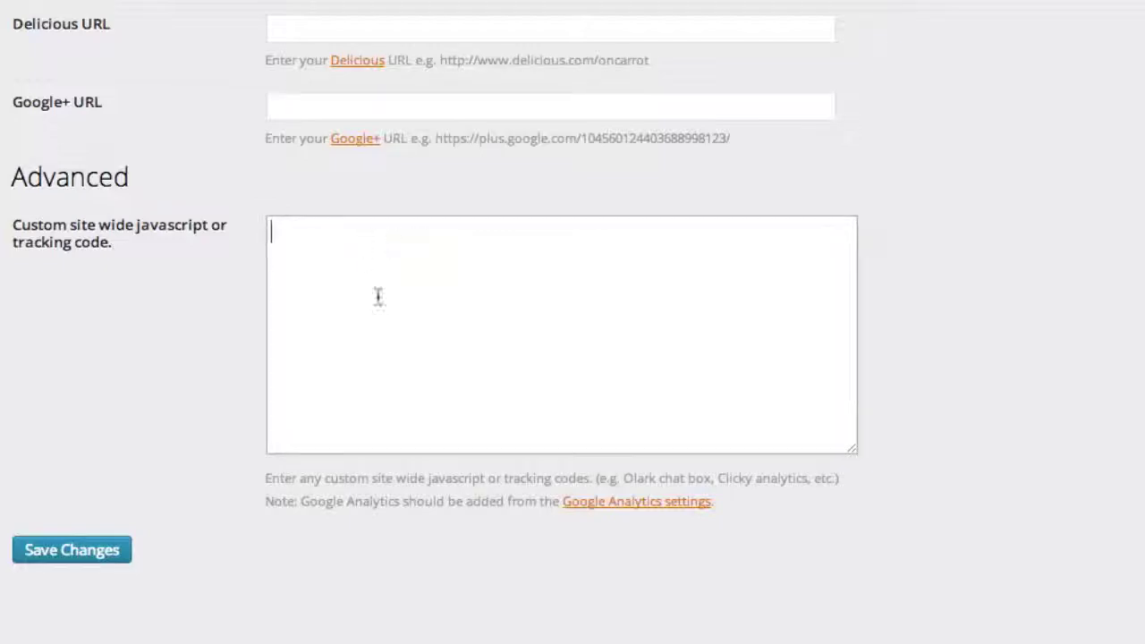
Leave Company Info unsaved and scroll the Pages list down to the Home row
scroll(238, 603, "up", 10)
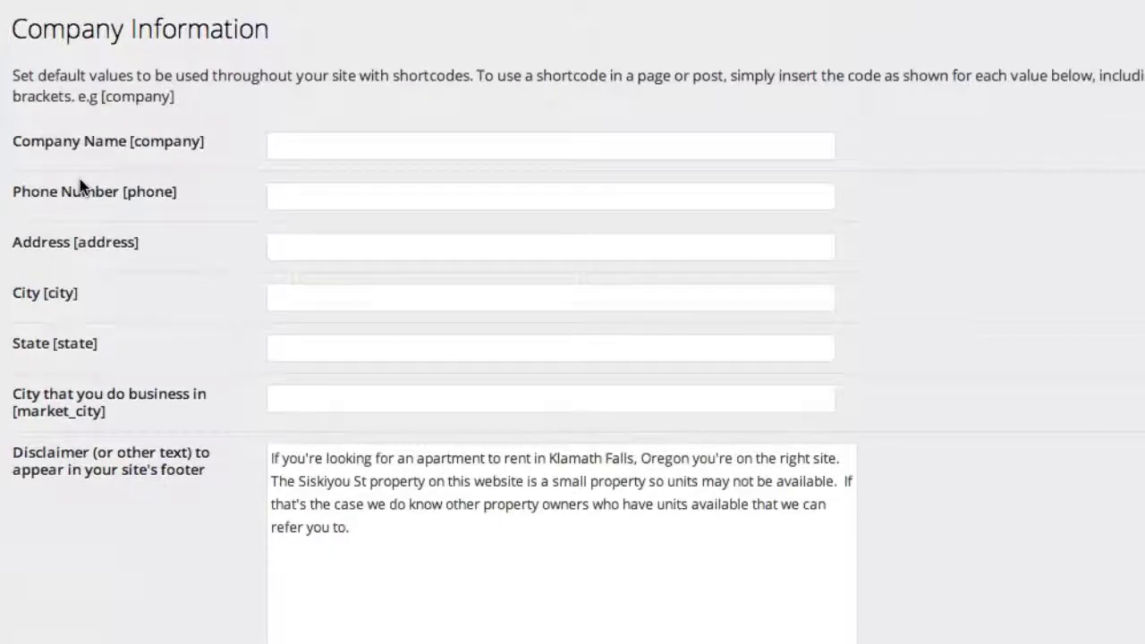
scroll(80, 186, "down", 3)
scroll(80, 186, "up", 3)
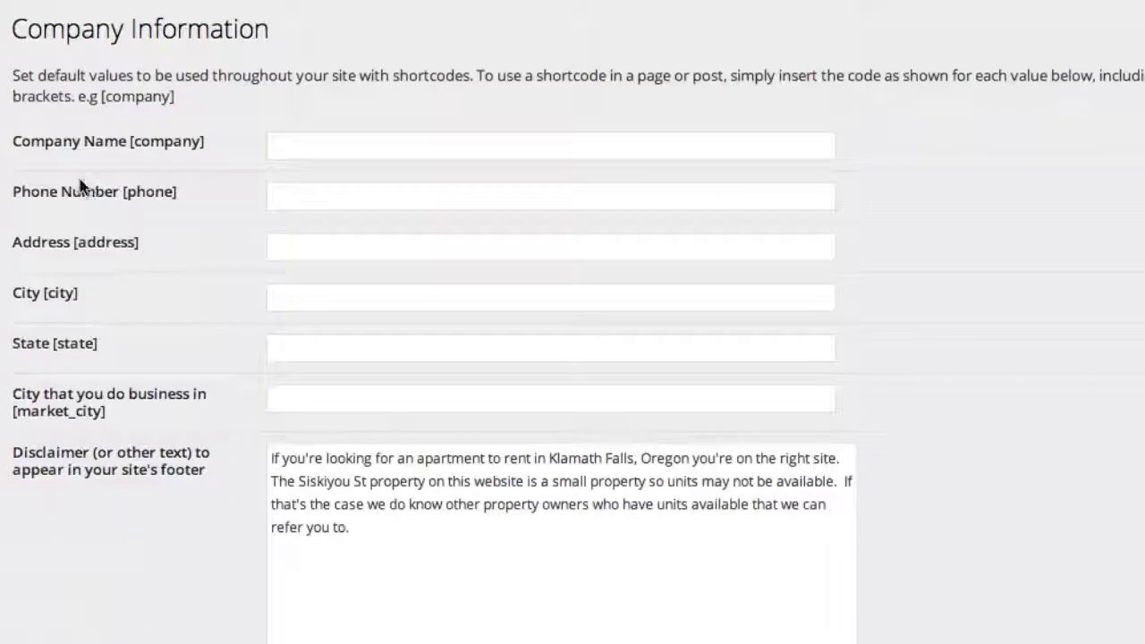
mouse_move(2, 260)
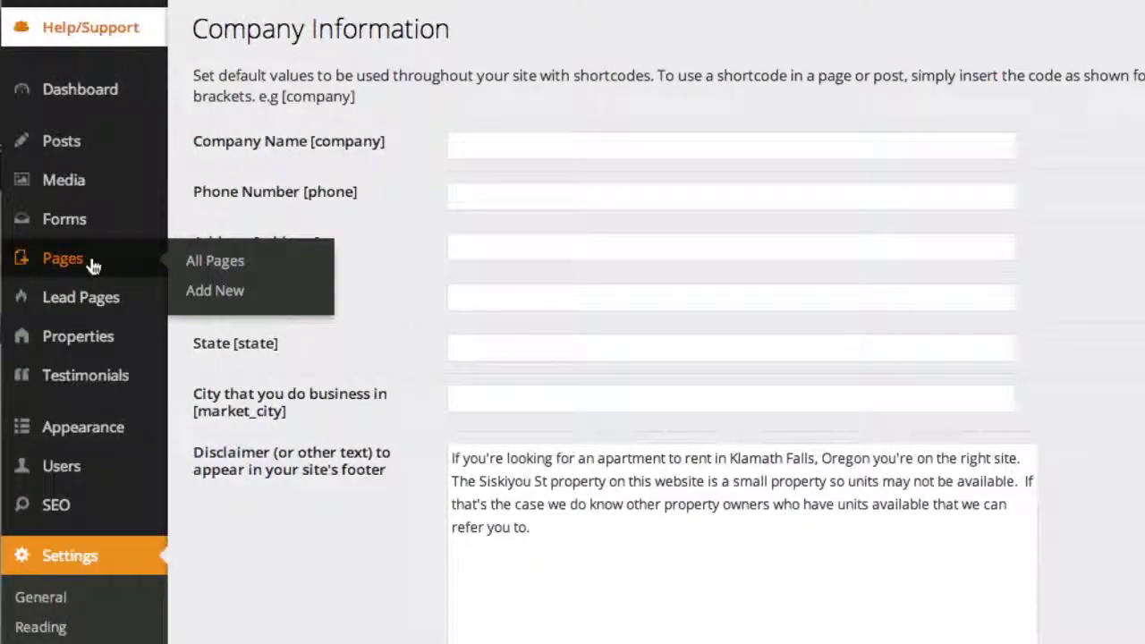
left_click(93, 266)
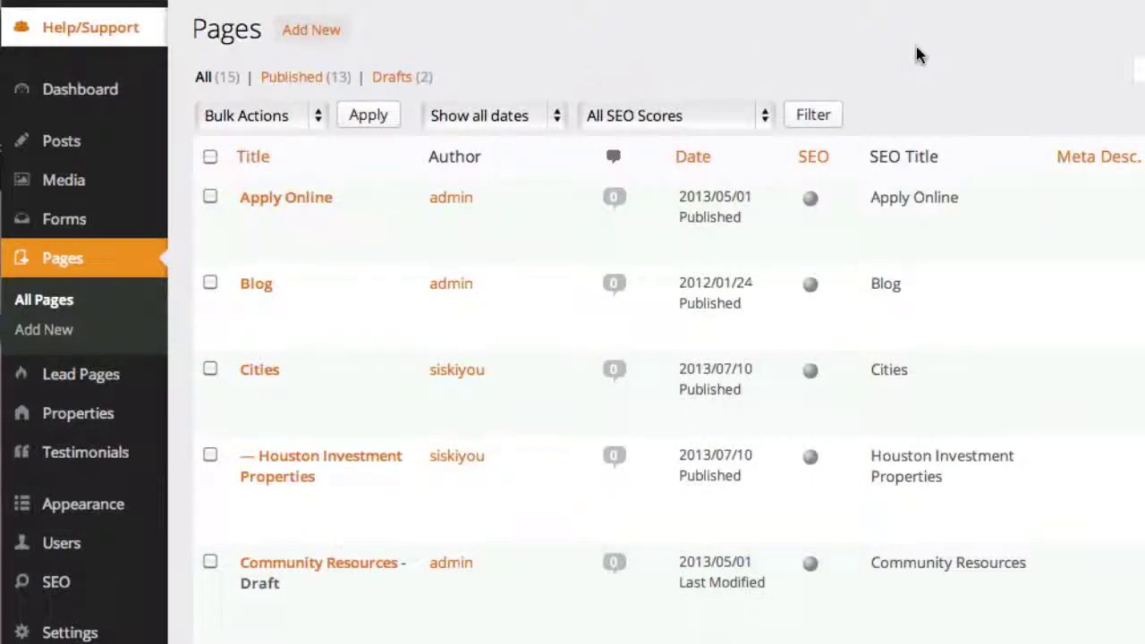
scroll(917, 54, "down", 1)
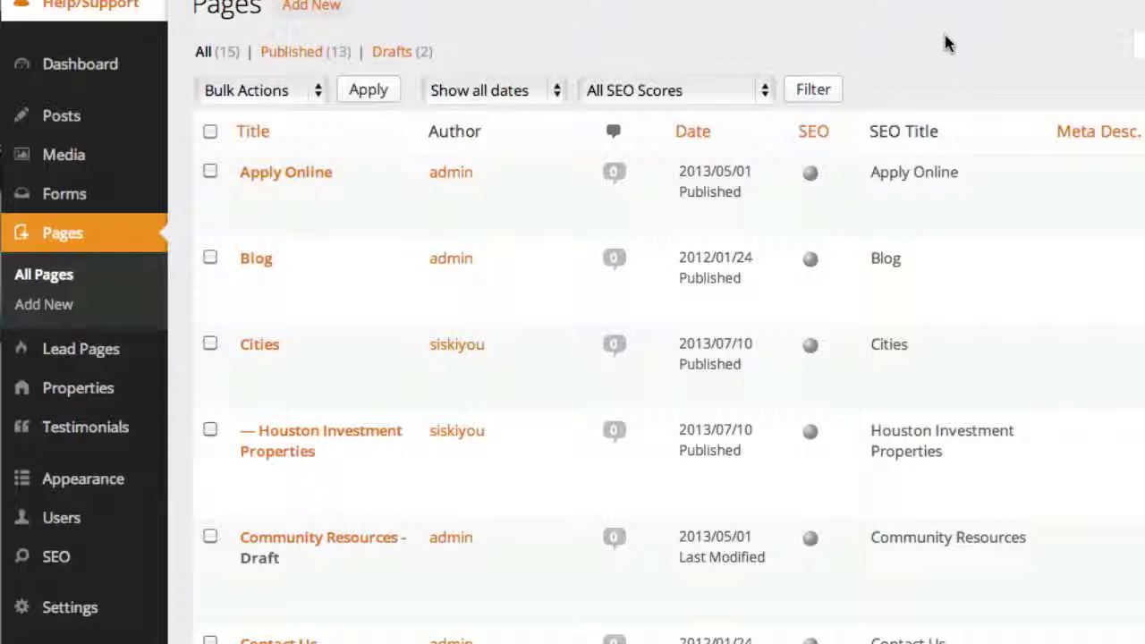
scroll(946, 43, "down", 5)
scroll(947, 43, "down", 2)
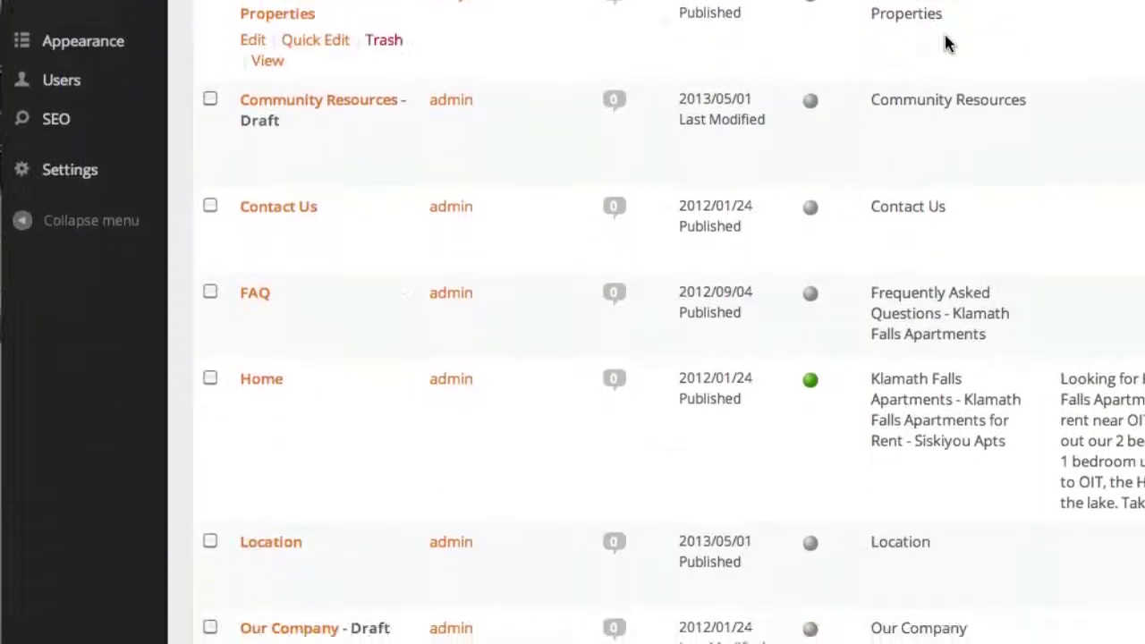
Edit the Home page and scroll to the empty Tracking Codes box under Additional Settings
left_click(261, 379)
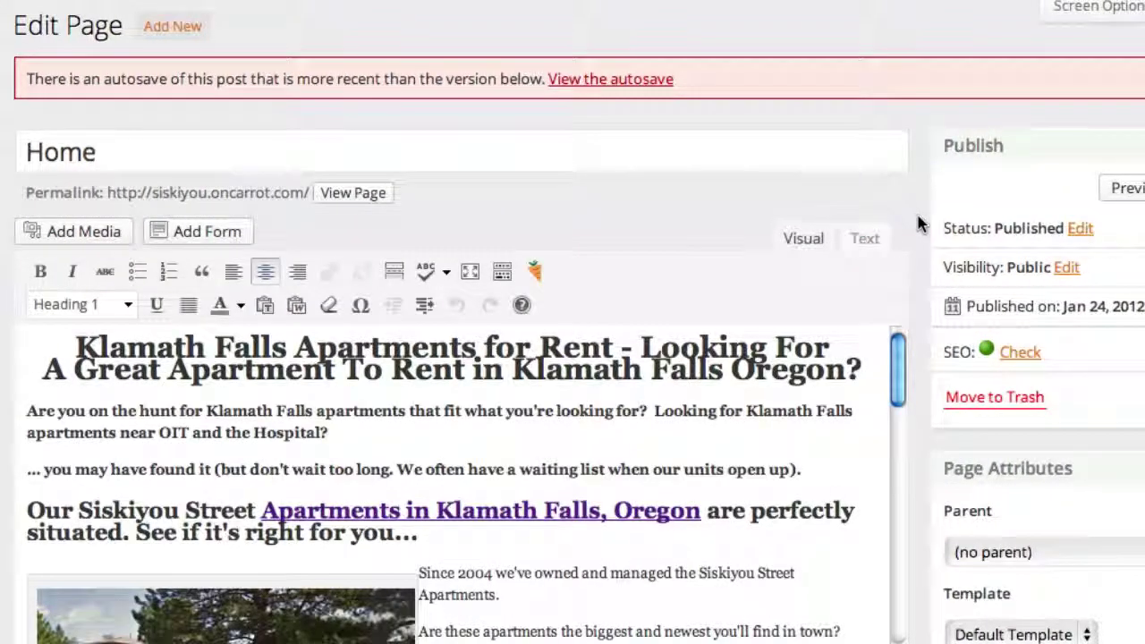
scroll(919, 224, "down", 5)
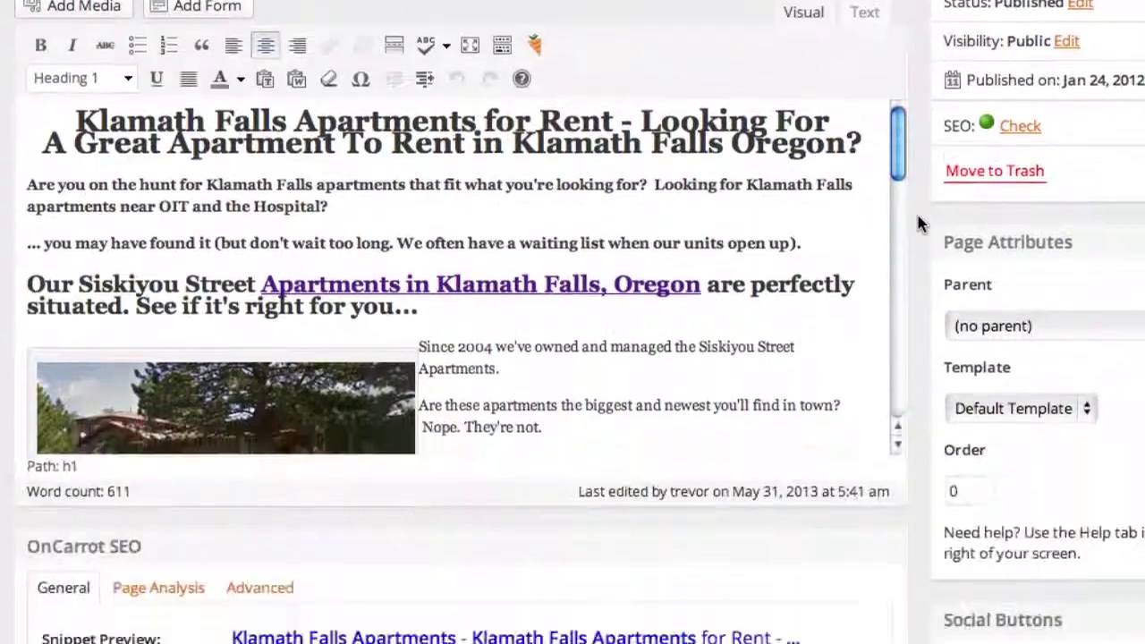
scroll(919, 224, "up", 3)
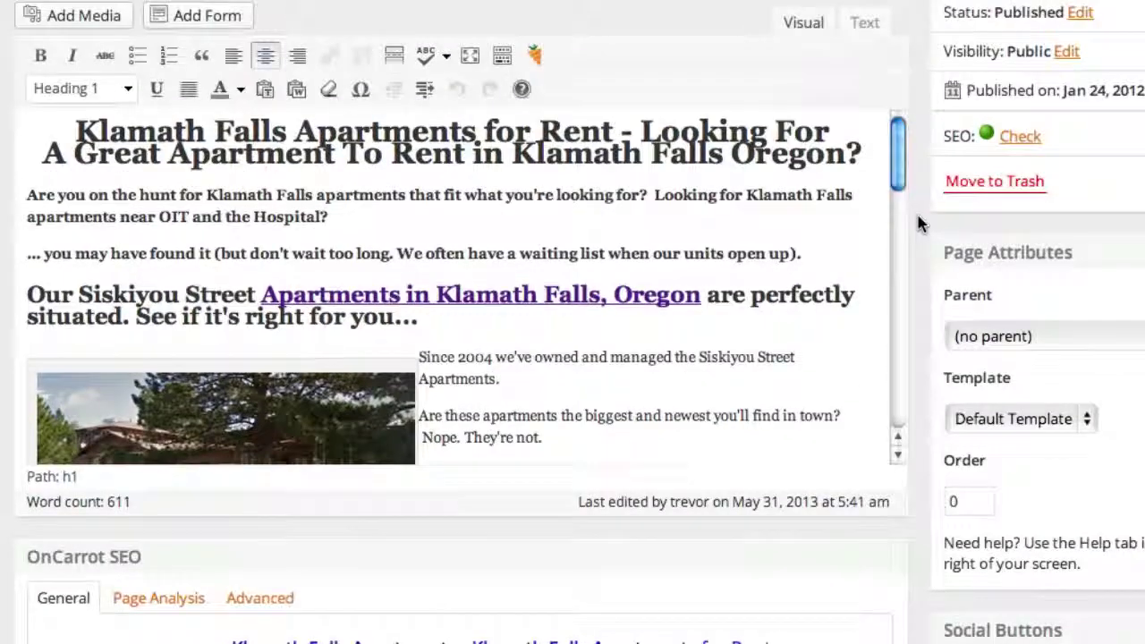
scroll(919, 224, "down", 3)
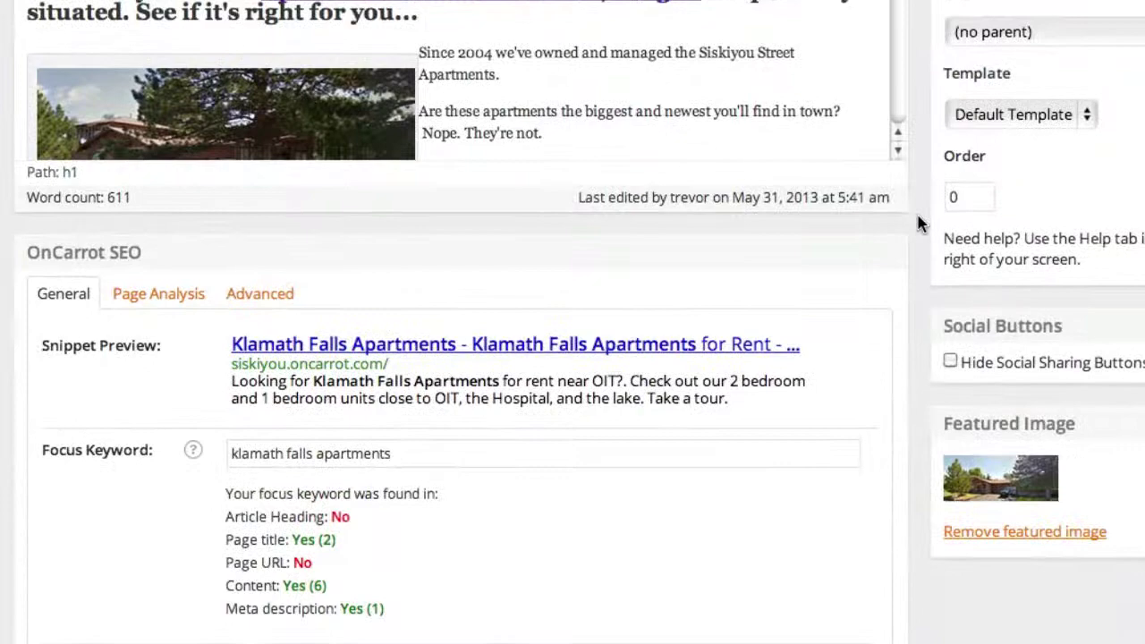
scroll(920, 224, "down", 12)
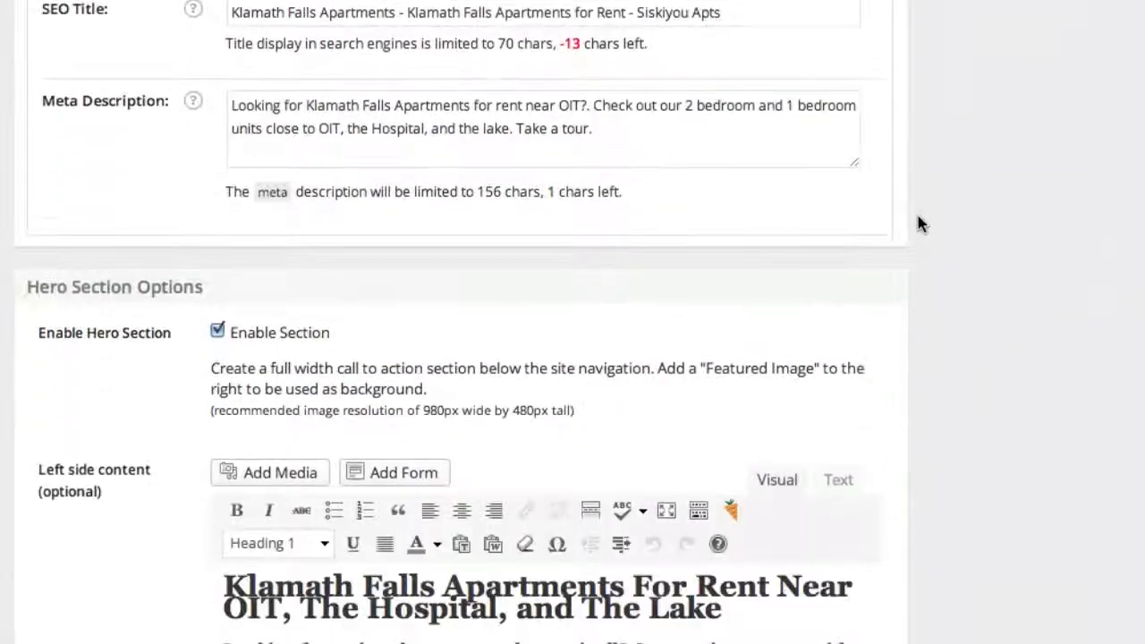
scroll(920, 223, "down", 2)
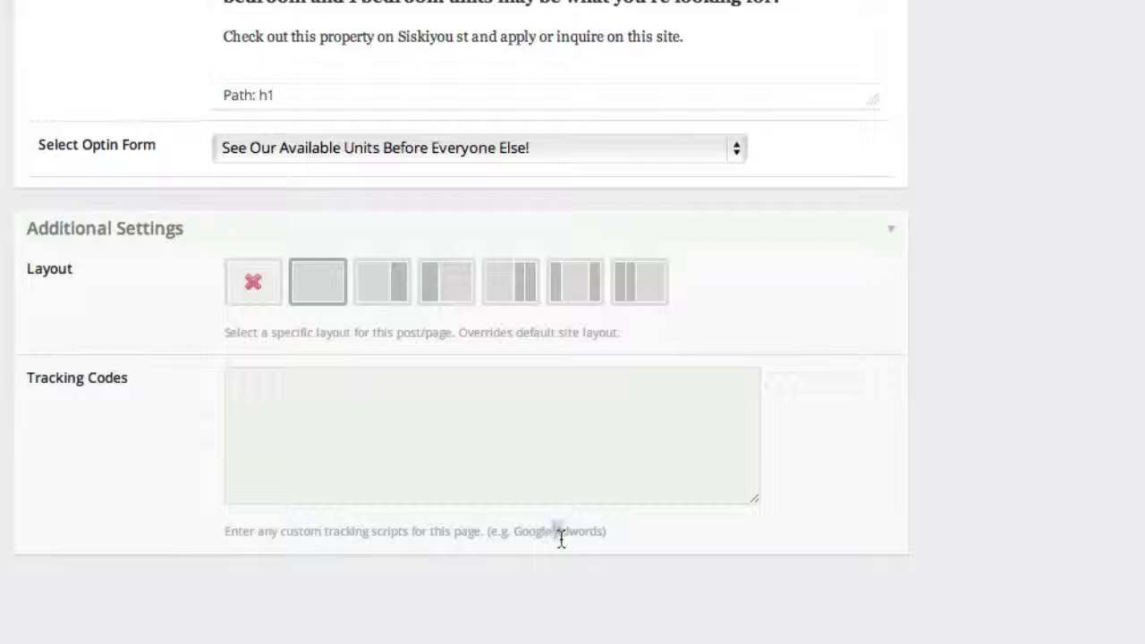
left_click(508, 410)
scroll(900, 435, "up", 20)
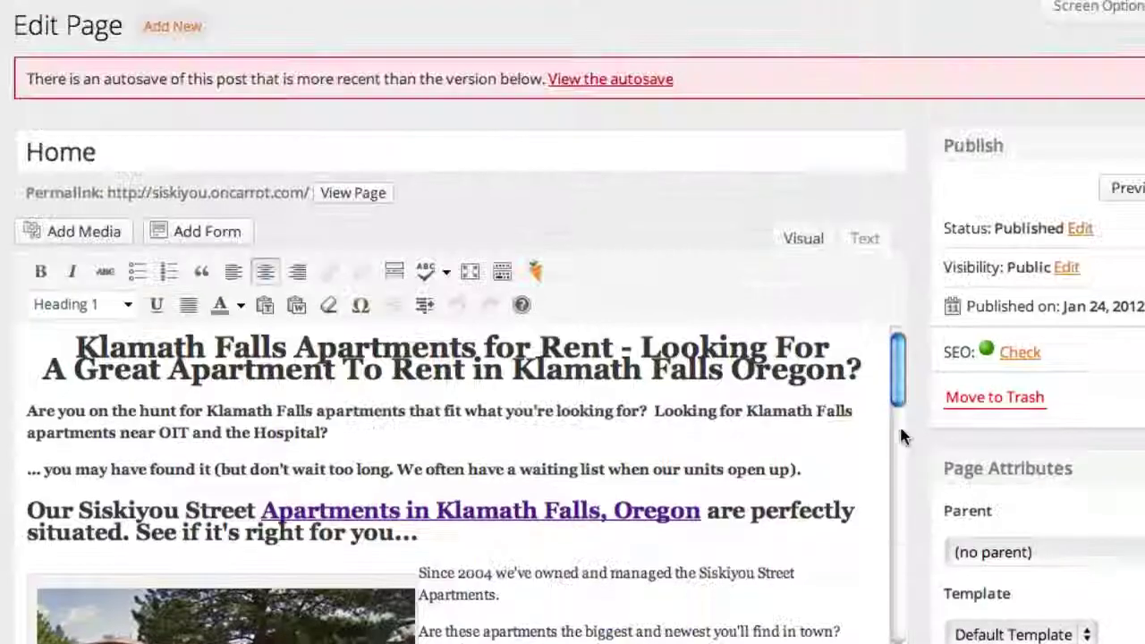